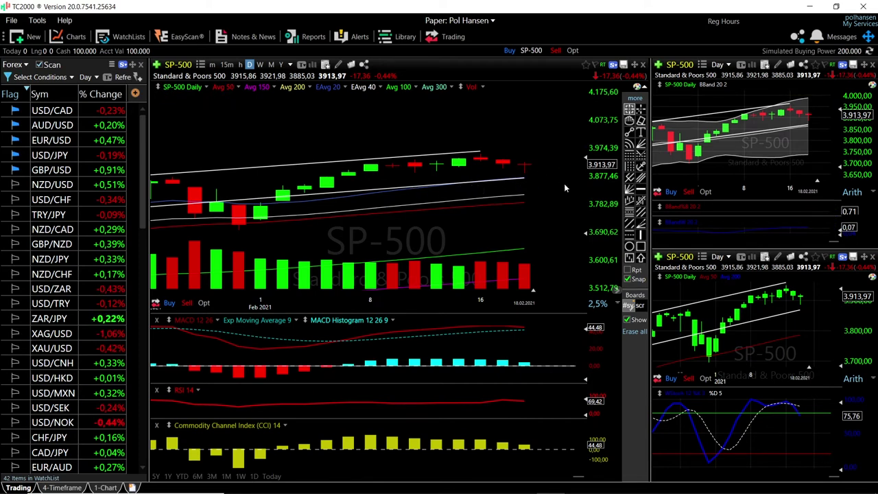
Step: Inspect the price, moving-average and indicator values of the latest daily candle on the SP-500 chart
scroll(568, 196, down, 1)
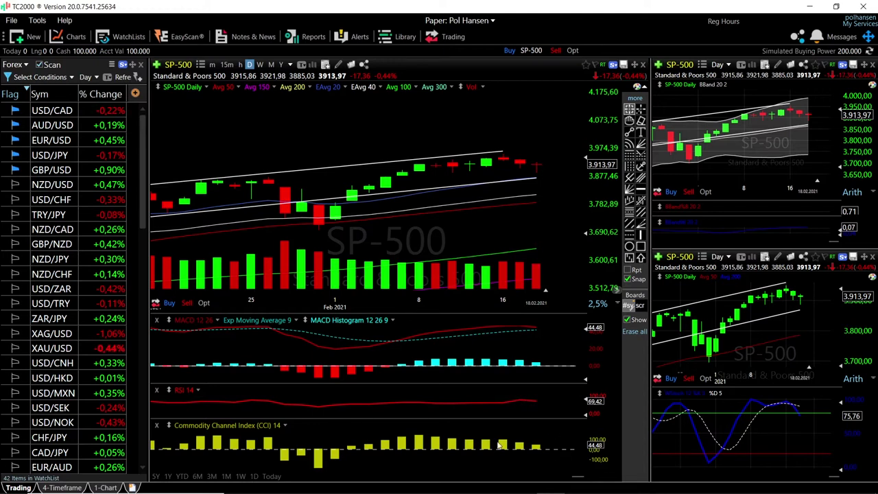
click(536, 195)
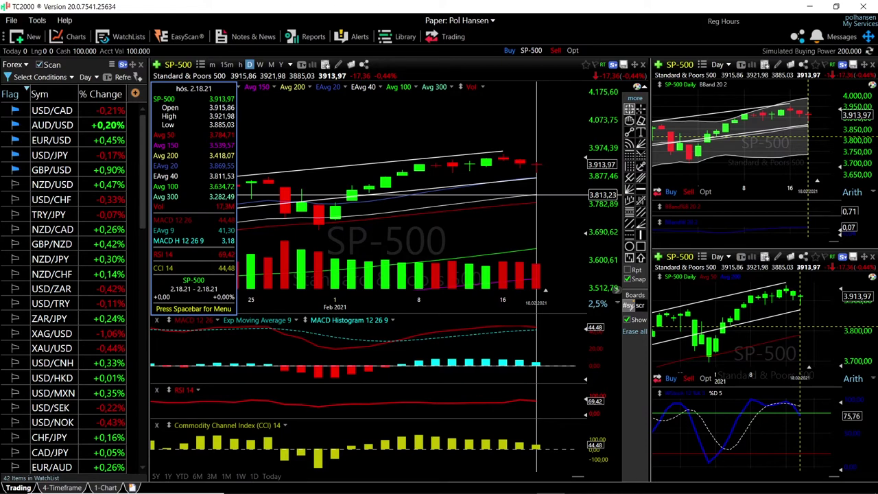
click(536, 196)
click(536, 204)
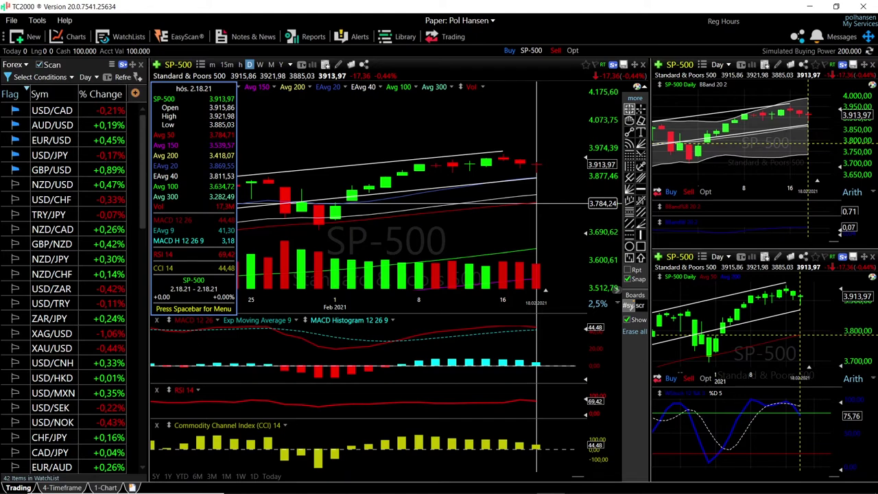
middle_click(537, 204)
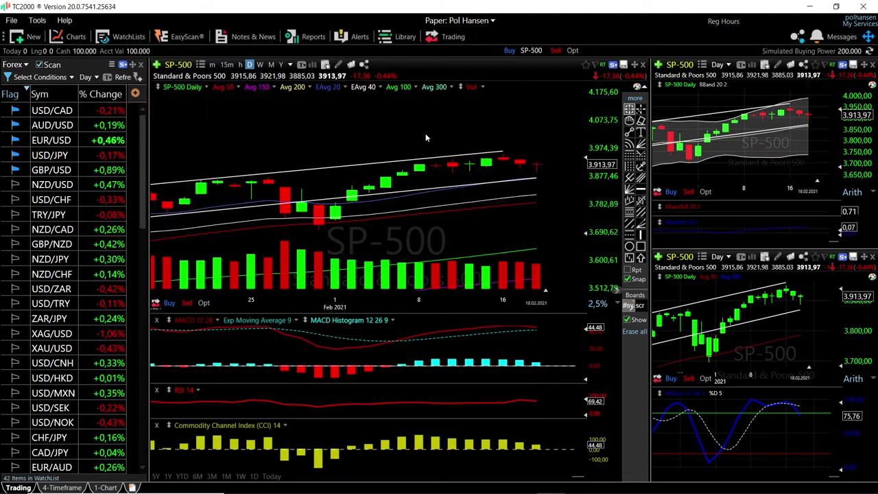
Step: Switch the linked charts to DJ-30 and inspect the latest daily candle's price, moving-average and indicator values
text(dj-)
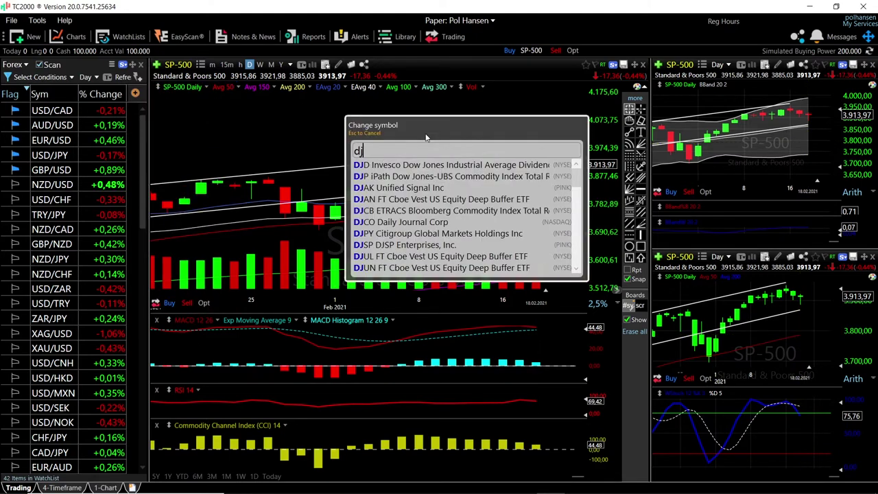
click(389, 188)
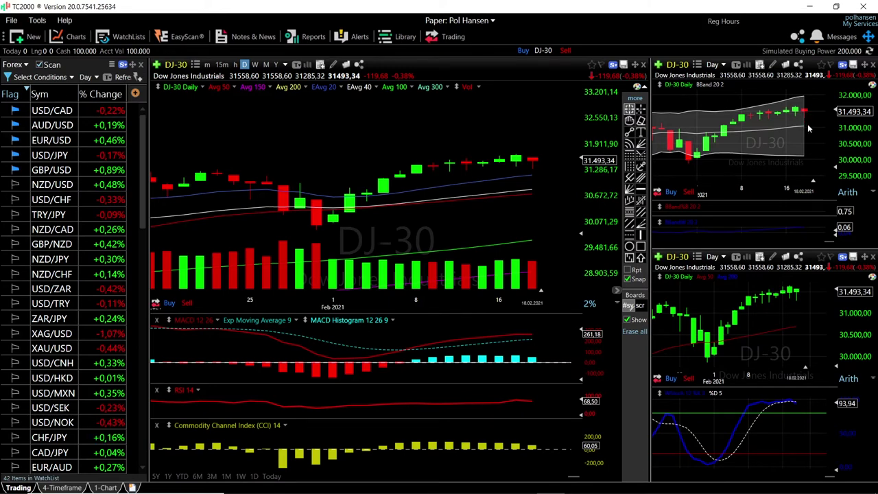
mouse_move(813, 127)
click(533, 189)
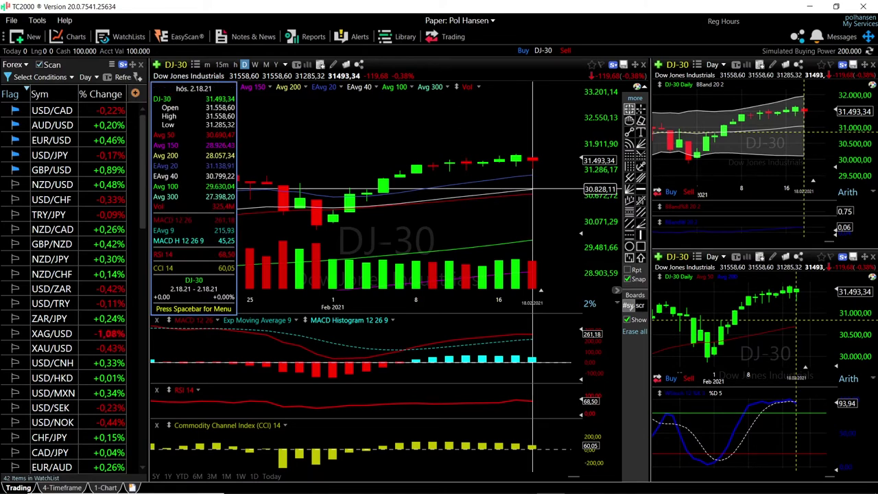
click(534, 192)
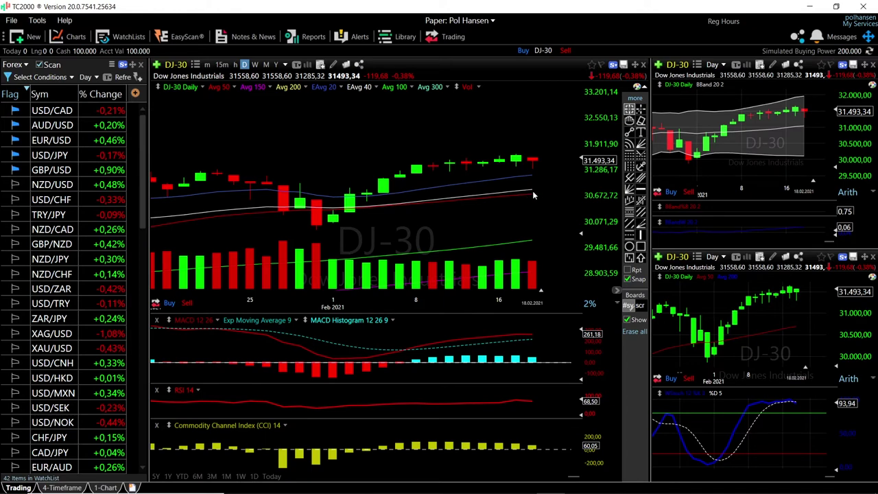
scroll(450, 238, down, 5)
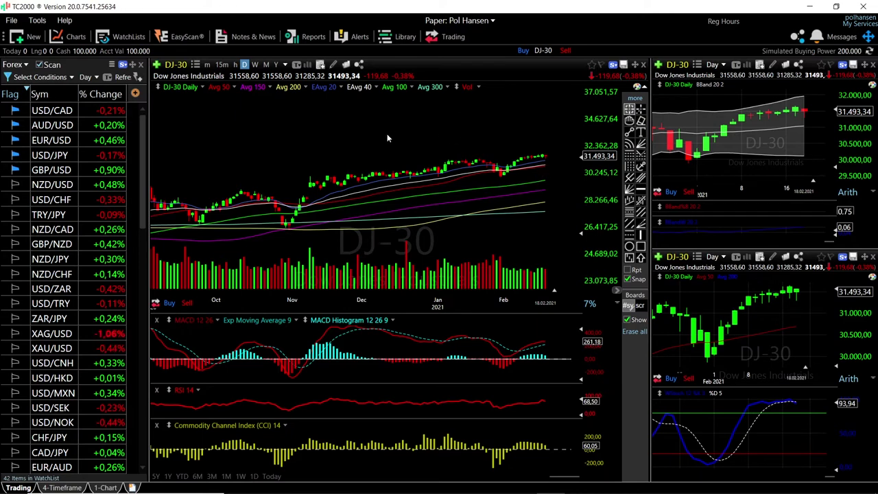
Step: Switch the linked charts to the Nasdaq 100 Index, NDX--X, and inspect the latest daily candle's price and moving-average values
text(ndx-)
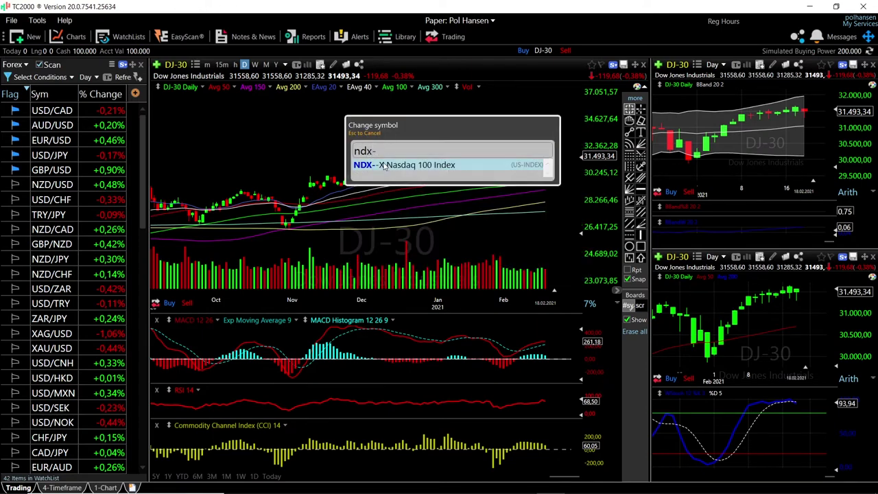
key(Return)
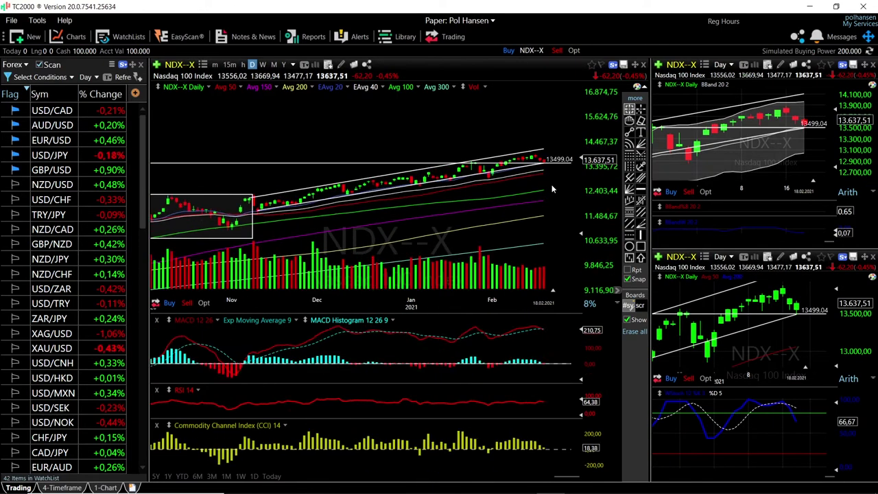
scroll(553, 184, up, 2)
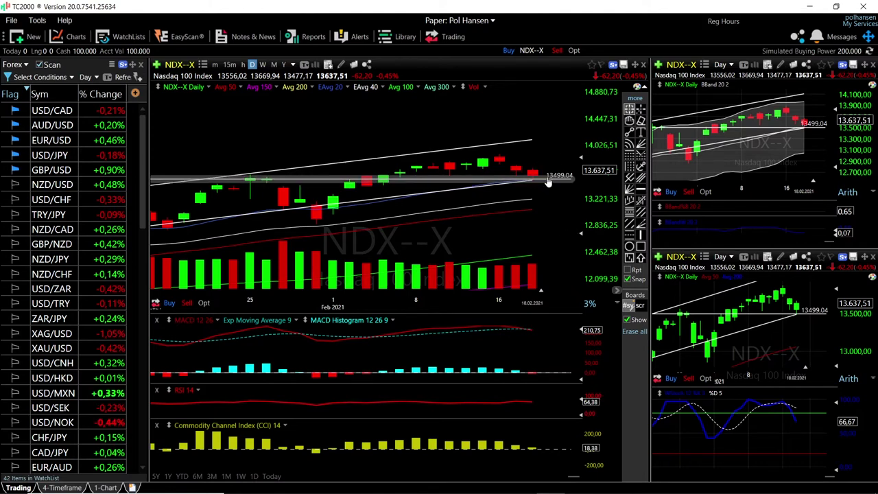
mouse_move(540, 184)
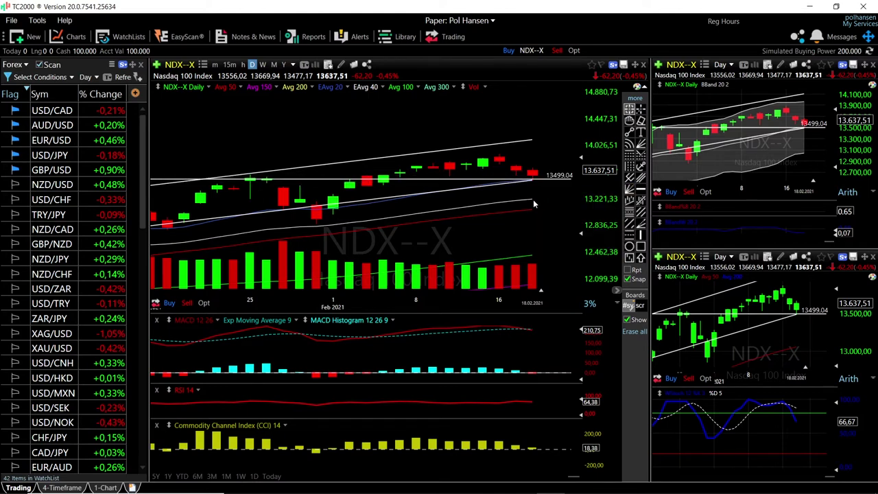
click(532, 197)
click(532, 197)
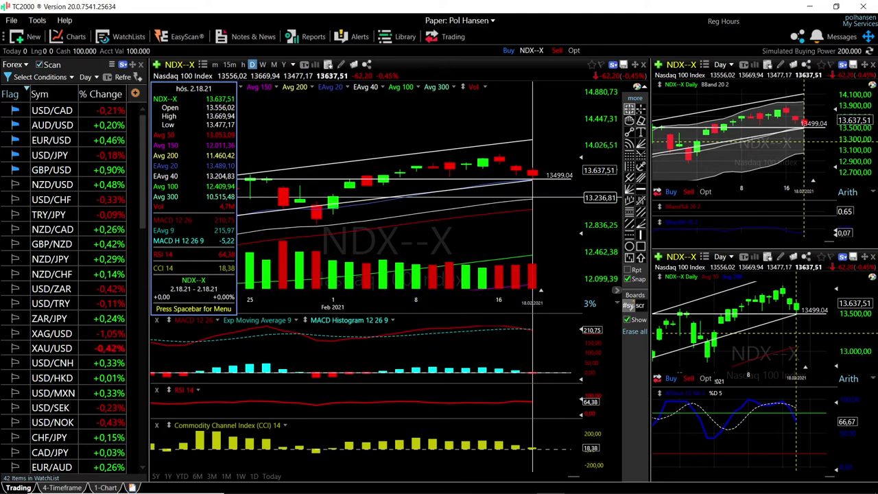
click(534, 197)
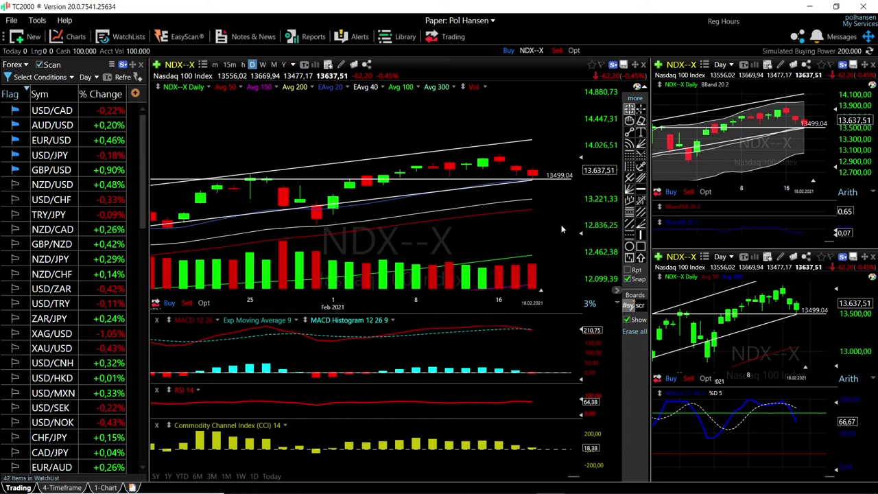
Step: Make empty space after the last NDX--X candle and extend the upper channel trendline forward to about early April 2021
scroll(561, 224, down, 4)
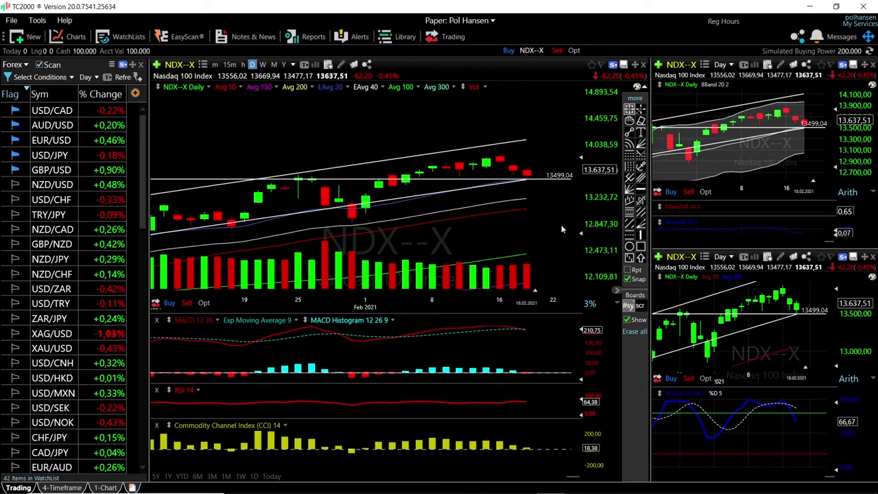
scroll(560, 221, down, 1)
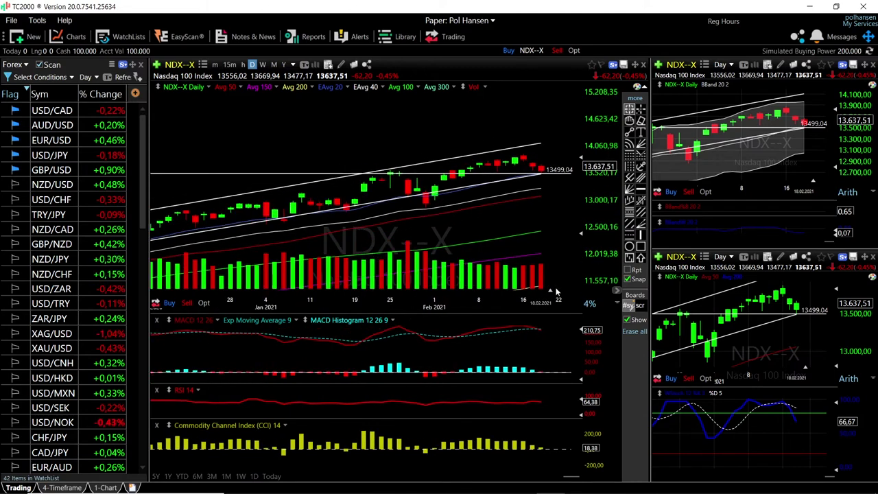
drag(550, 290, 482, 239)
scroll(483, 239, down, 3)
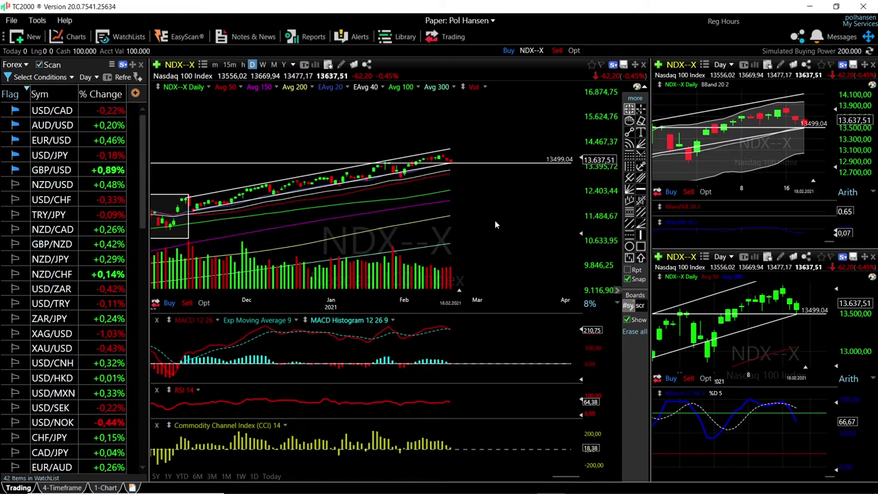
drag(450, 149, 533, 134)
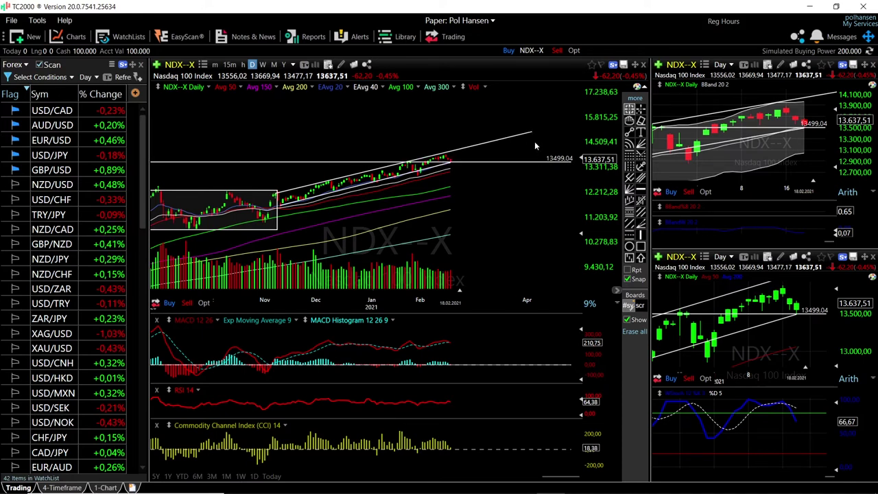
Step: Examine the NDX--X daily chart's rising channel, autumn consolidation box and horizontal support line against the latest candles at several time spans
scroll(412, 186, down, 2)
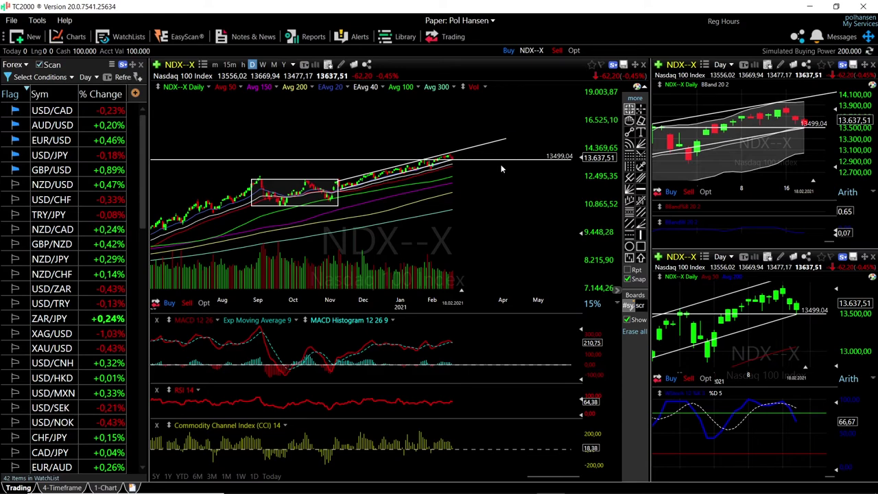
scroll(501, 168, up, 3)
scroll(502, 168, down, 3)
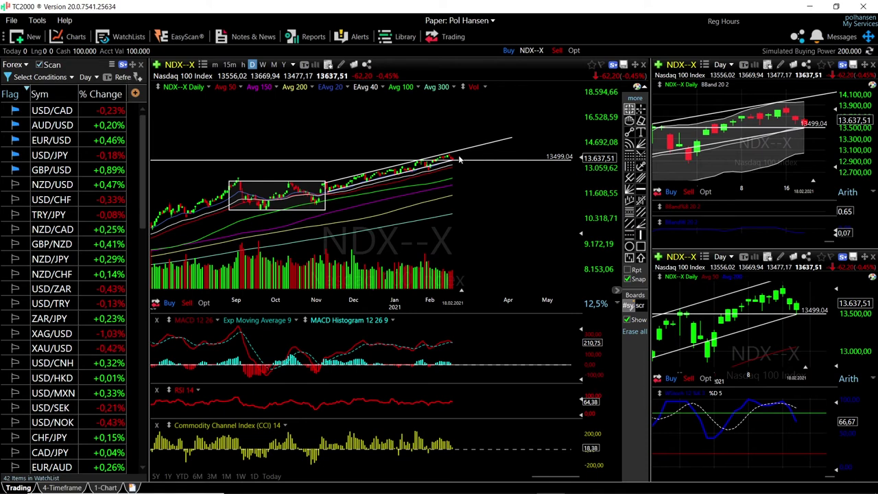
scroll(458, 160, up, 3)
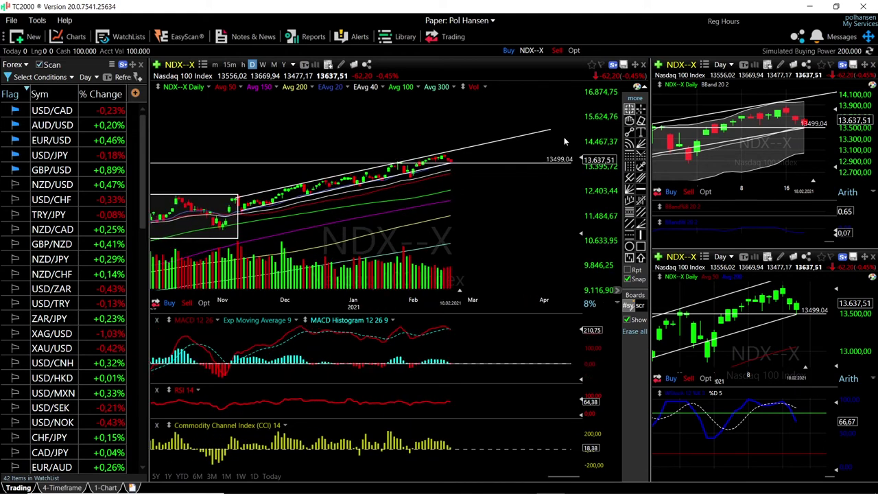
scroll(472, 171, up, 2)
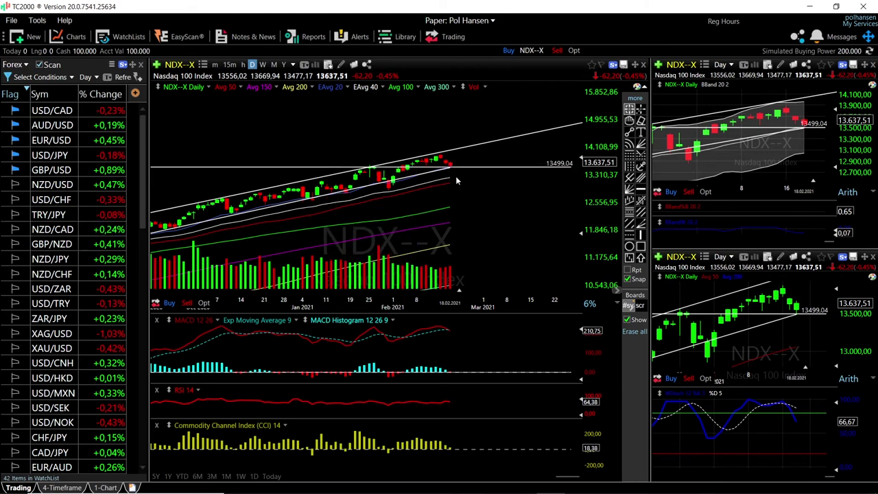
scroll(455, 178, down, 5)
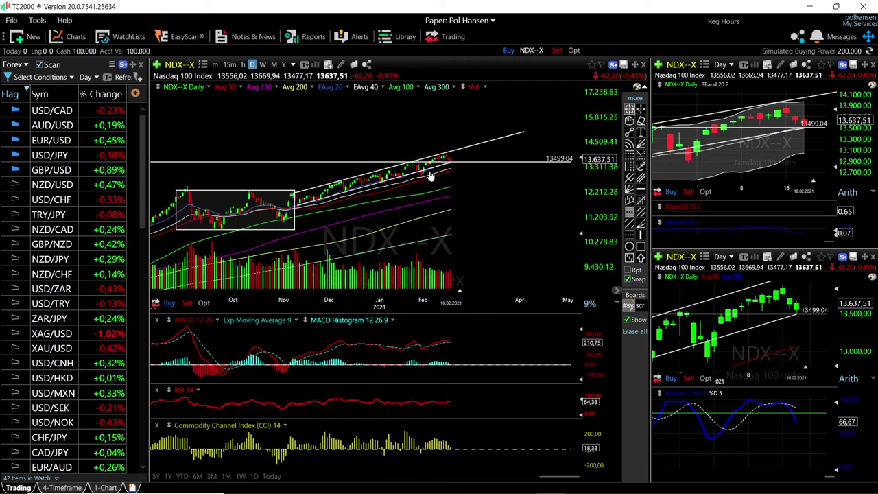
scroll(352, 211, down, 4)
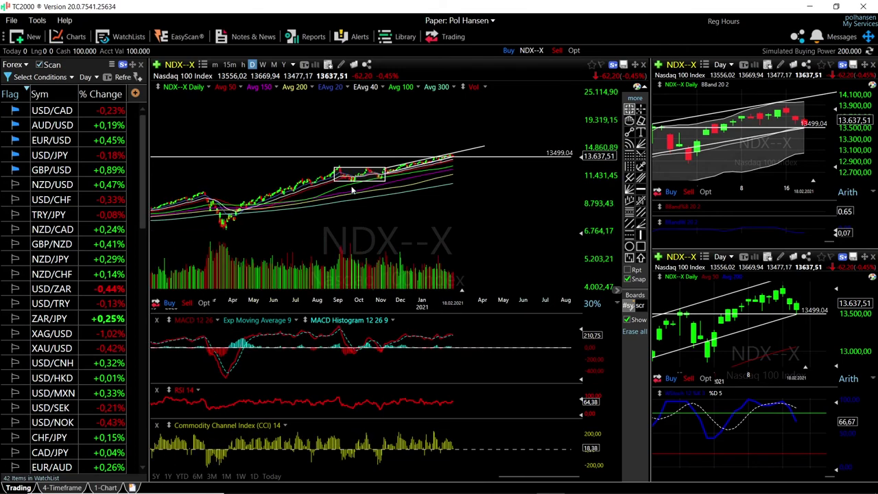
scroll(370, 165, down, 2)
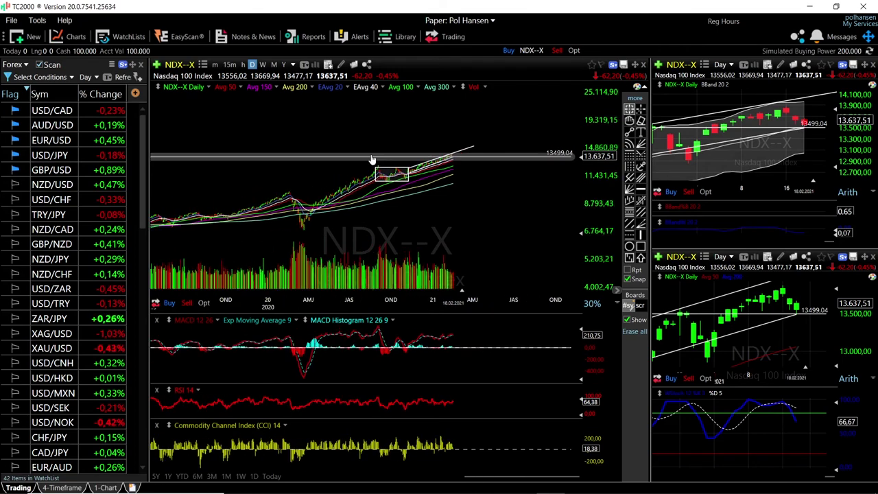
scroll(400, 173, up, 4)
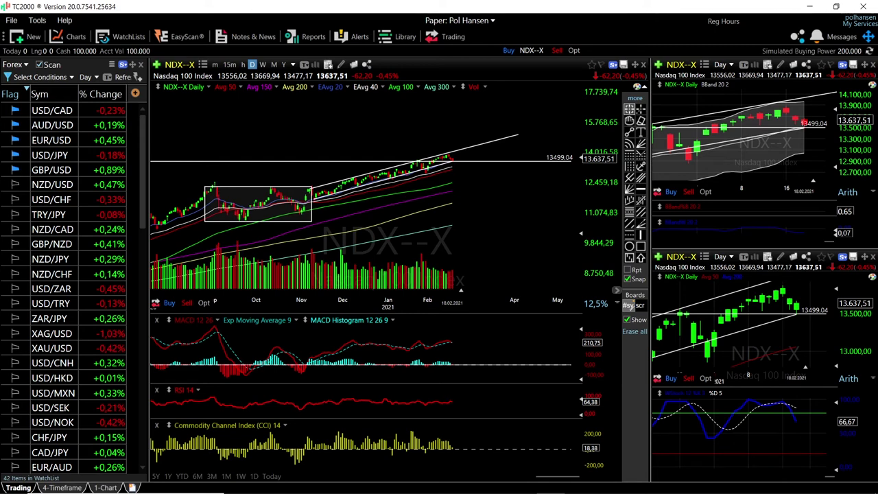
drag(215, 219, 242, 221)
scroll(489, 185, up, 5)
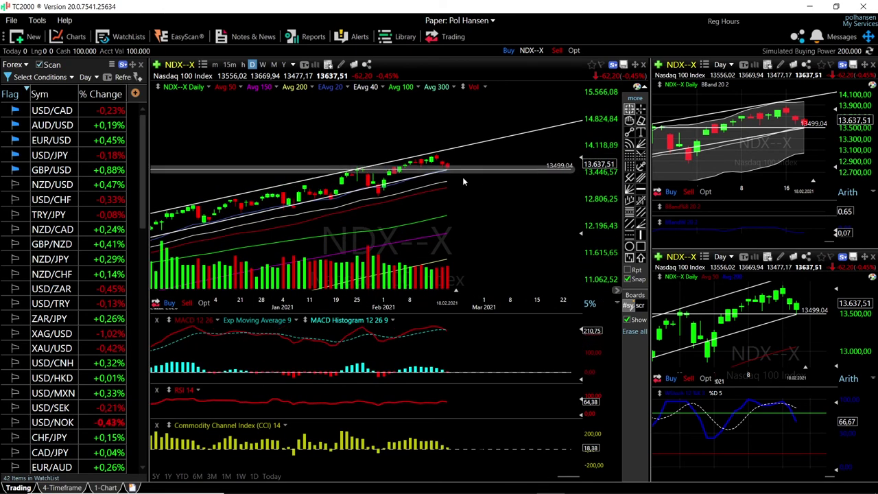
scroll(507, 223, down, 5)
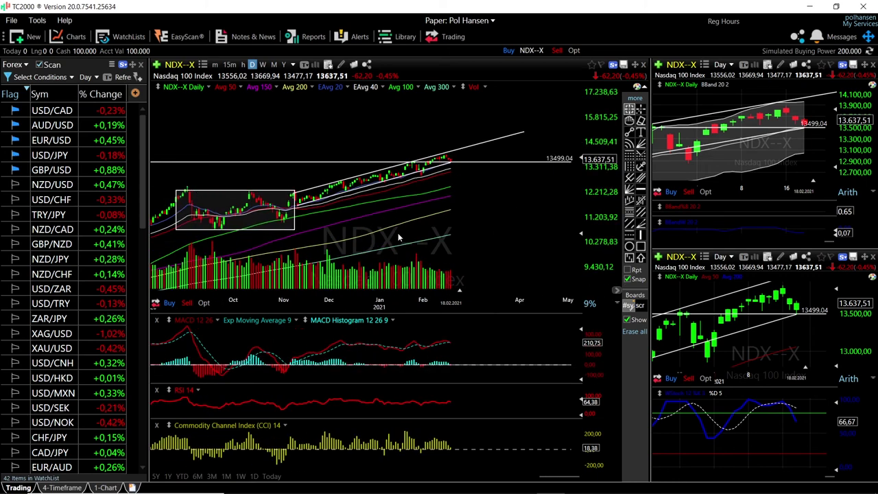
scroll(530, 201, up, 5)
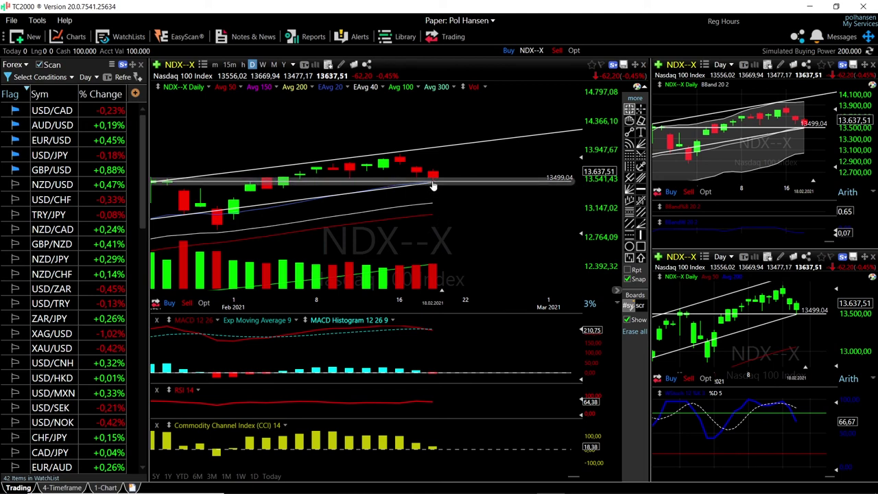
mouse_move(433, 186)
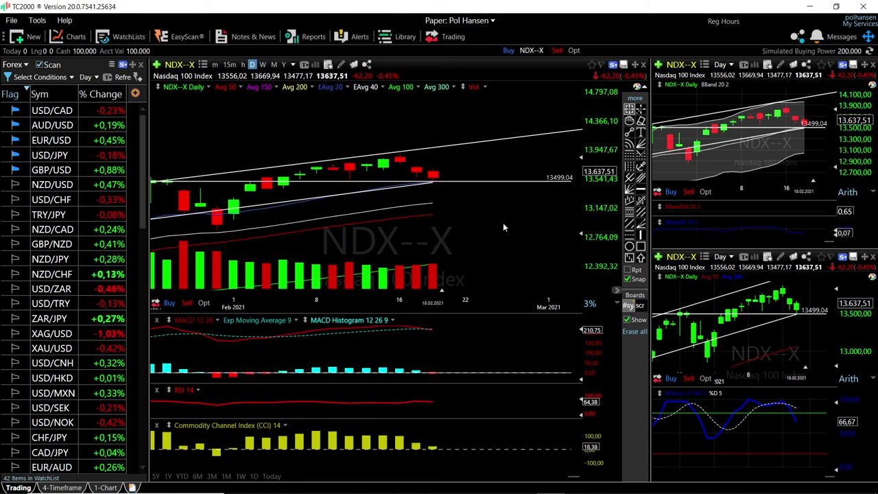
scroll(514, 237, down, 2)
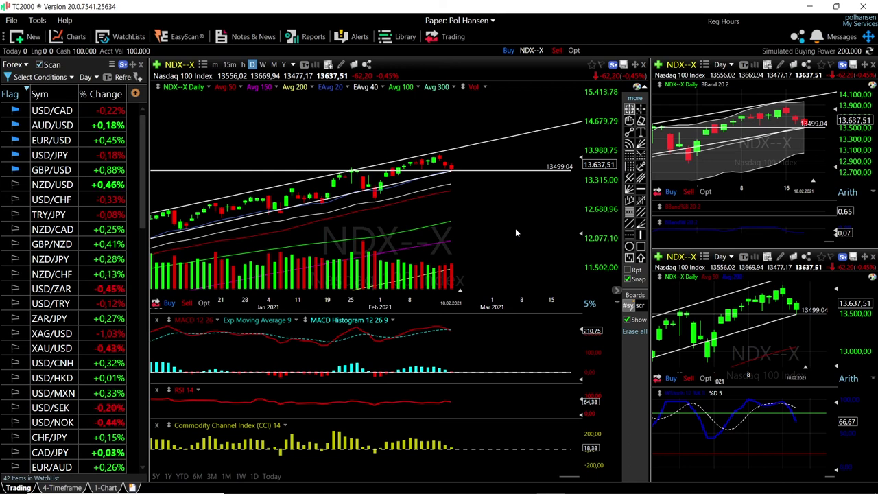
Step: Bring up the Windows taskbar
key(super)
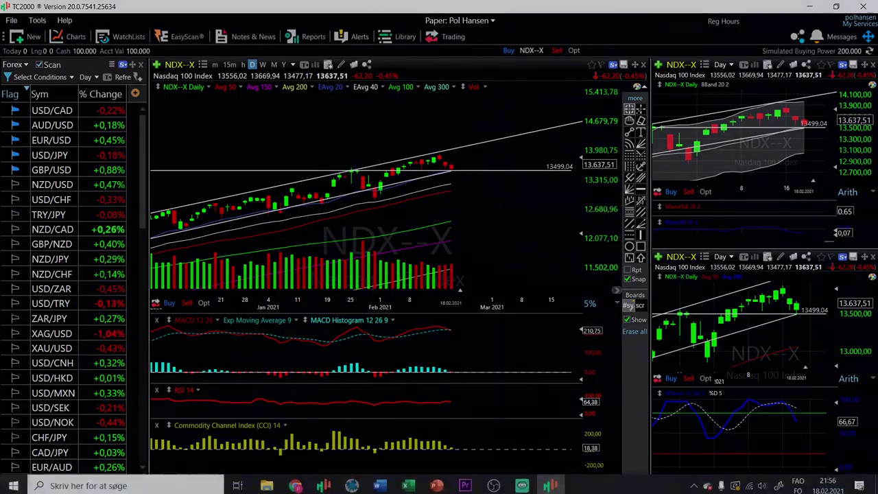